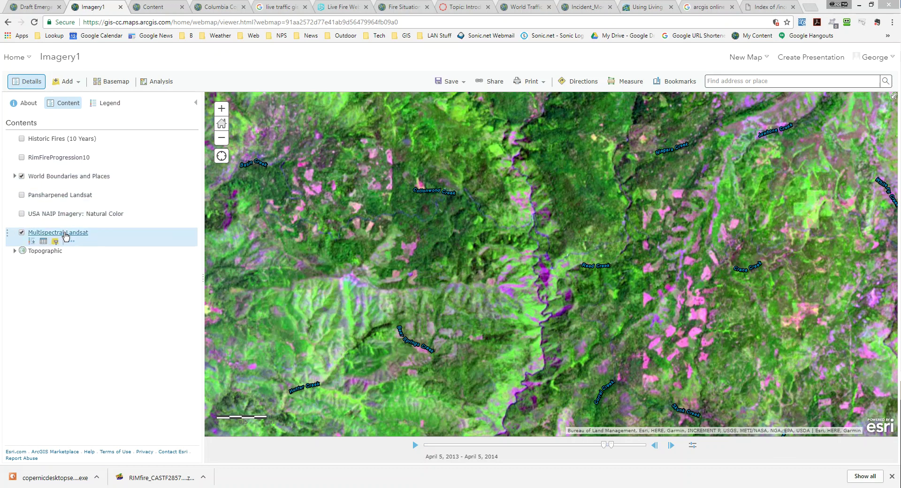
left_click(72, 83)
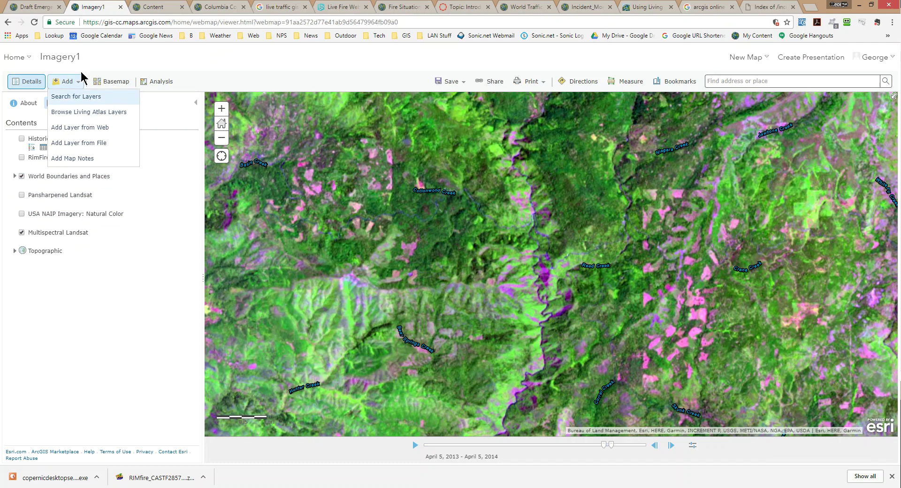
left_click(126, 56)
mouse_move(48, 237)
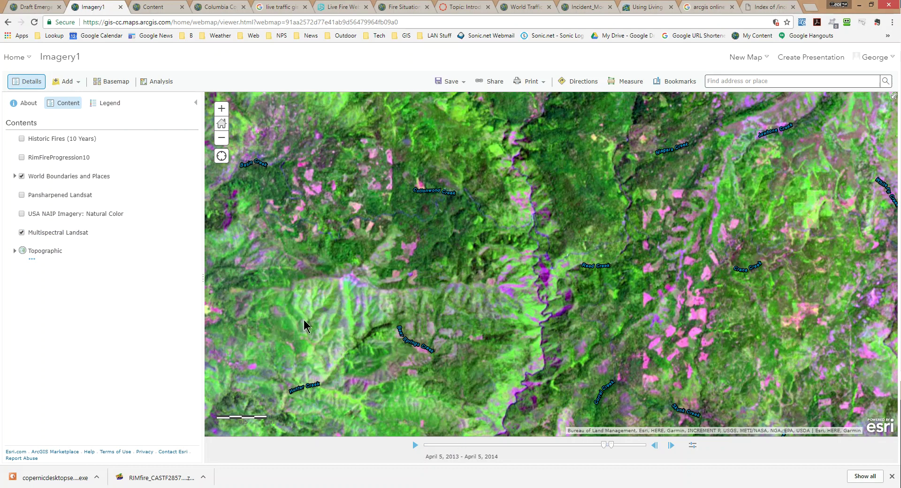
left_click(32, 185)
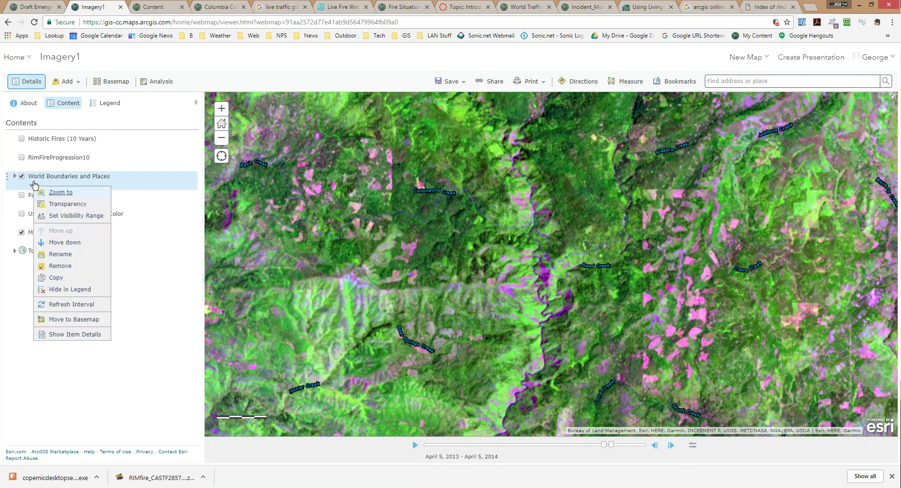
left_click(91, 434)
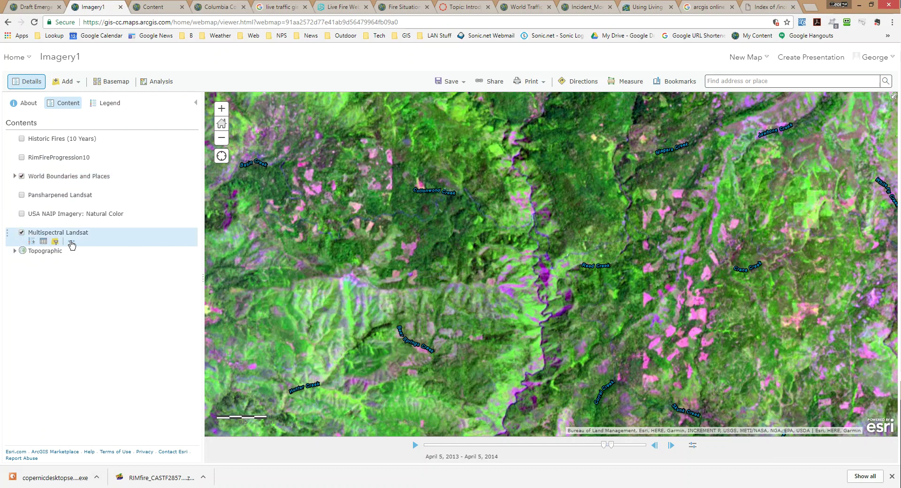
left_click(72, 242)
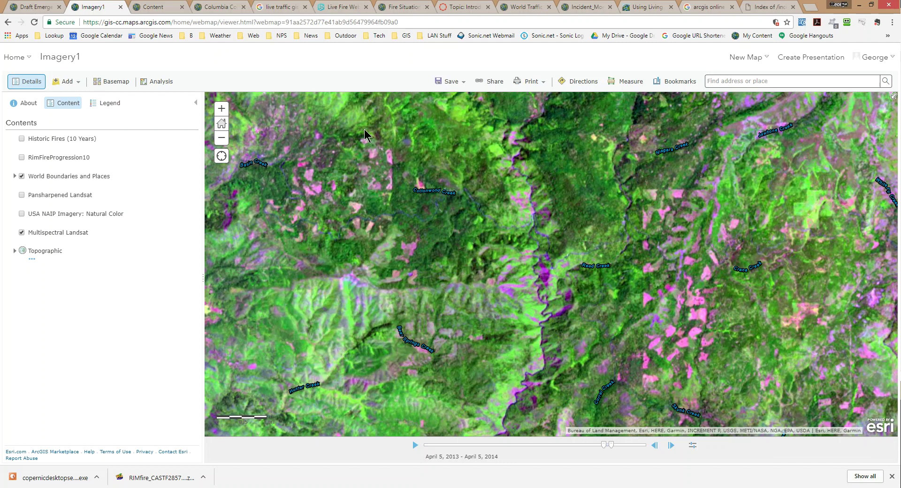
Turn on the RimFireProgression10 layer over the multispectral Landsat imagery.
left_click(22, 158)
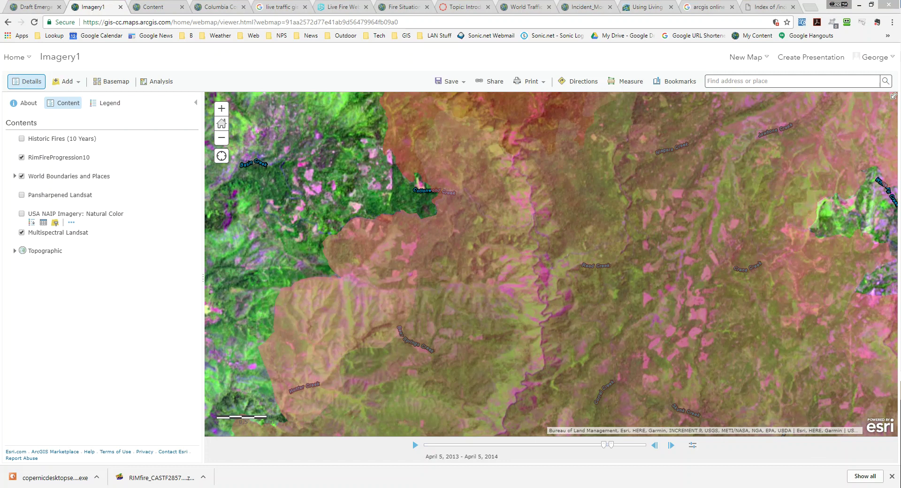
Switch to the Draft Emergency Fire Web Map and open the label settings of the National Shelter System's Open Shelters sublayer.
key("ctrl+shift+Tab")
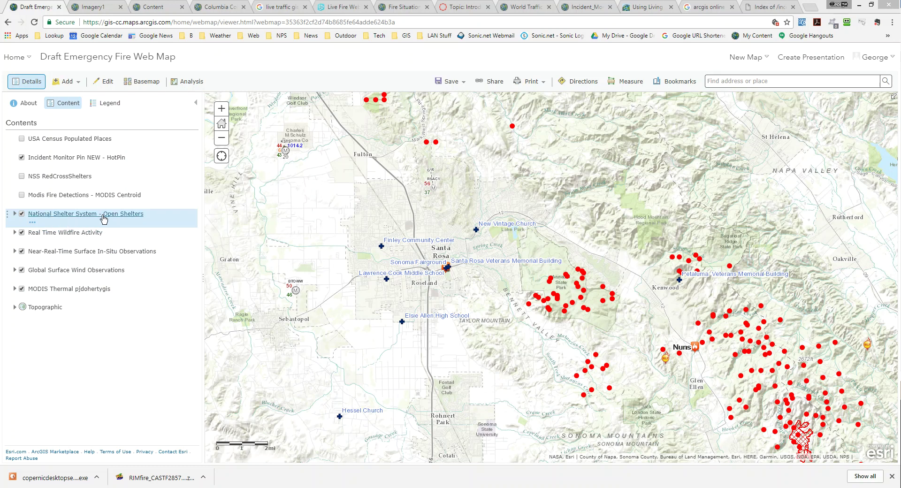
right_click(32, 223)
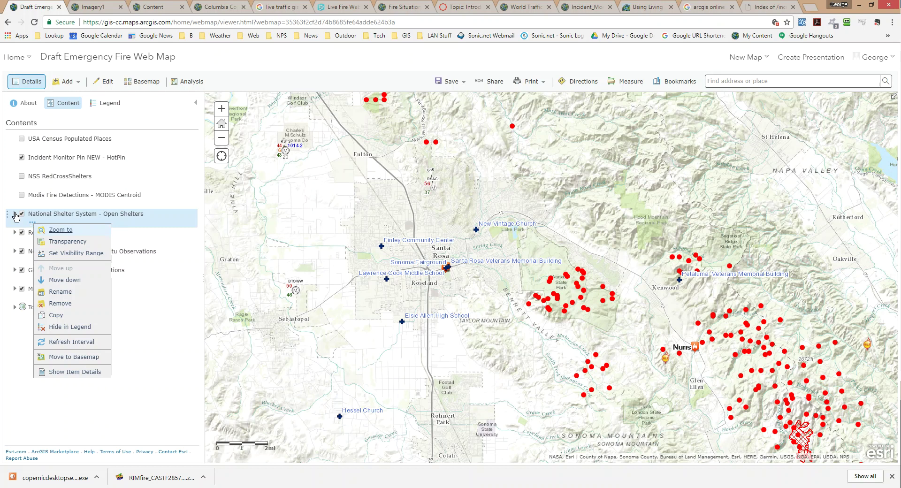
left_click(15, 214)
left_click(17, 215)
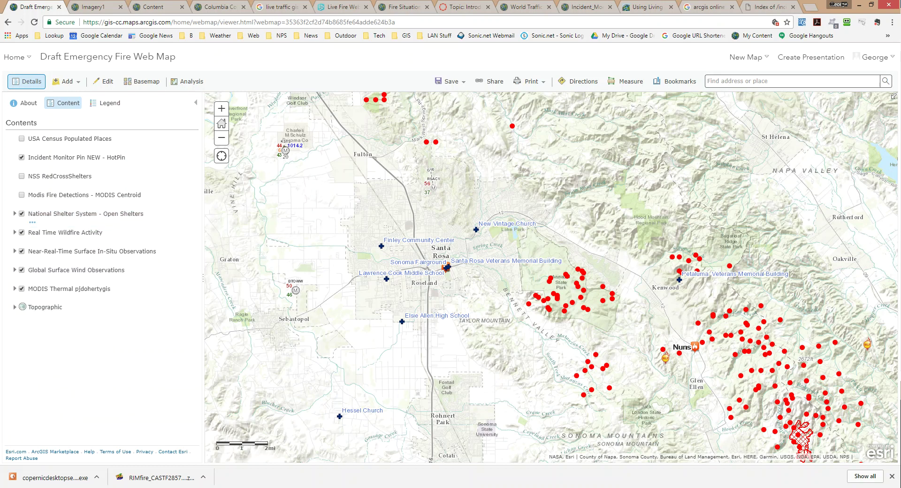
left_click(14, 216)
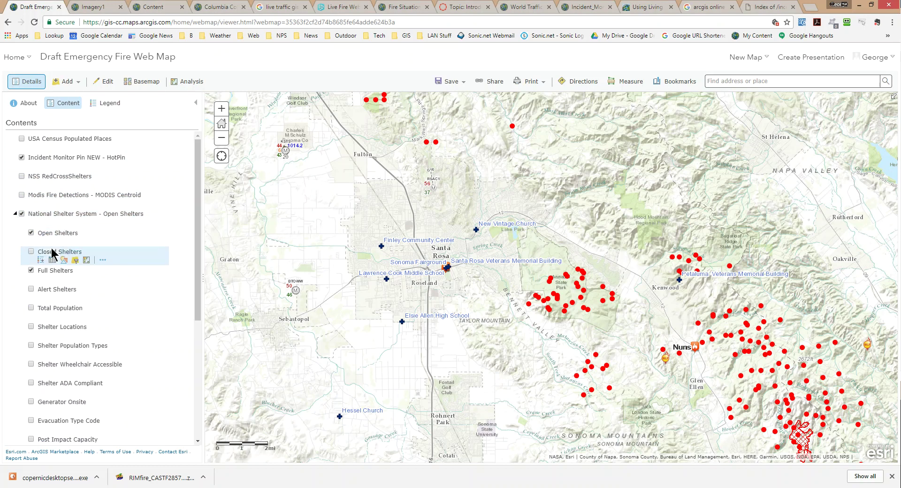
left_click(103, 242)
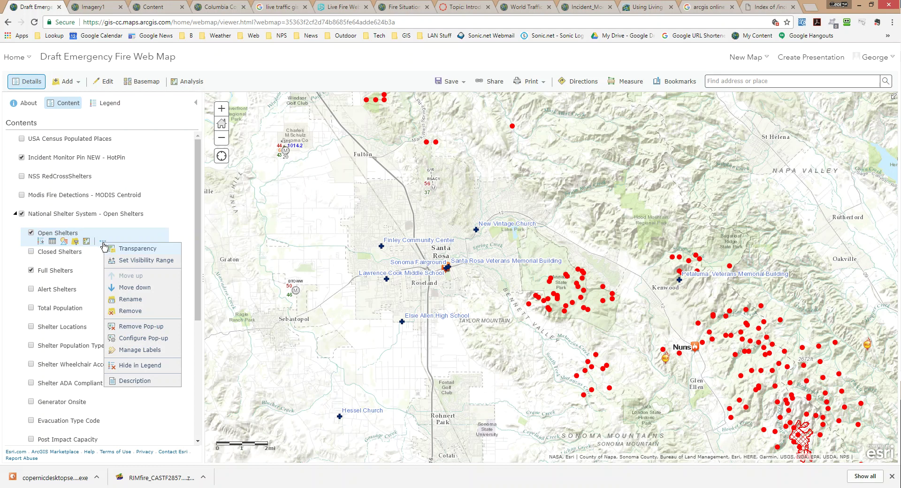
left_click(126, 354)
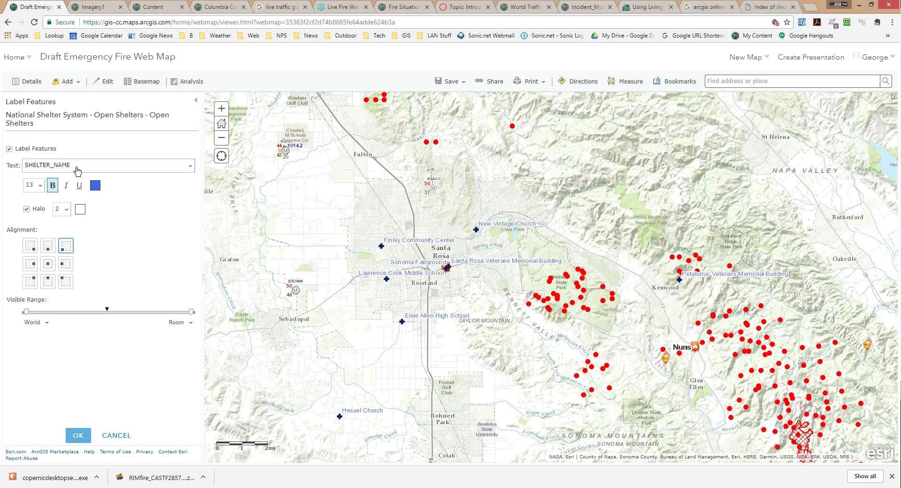
Label the open shelters by SHELTER_NAME in dark navy blue, apply the labels and collapse the National Shelter System layer.
left_click(127, 173)
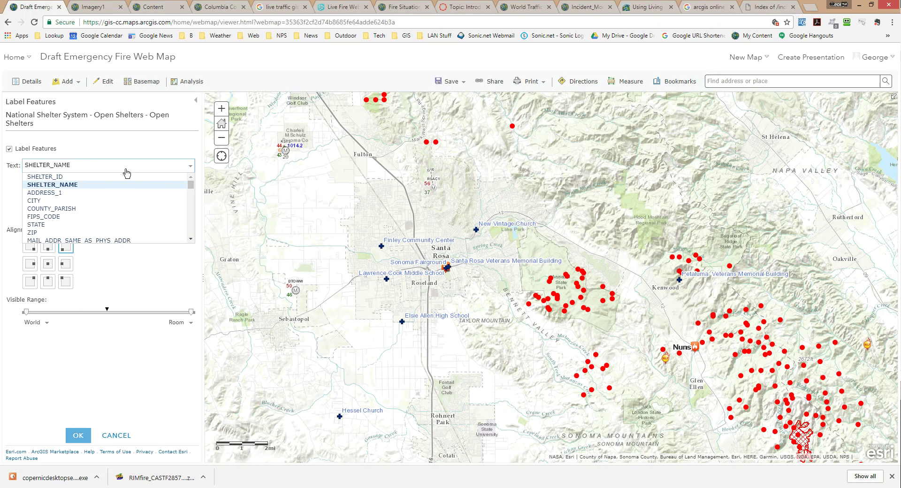
left_click(99, 185)
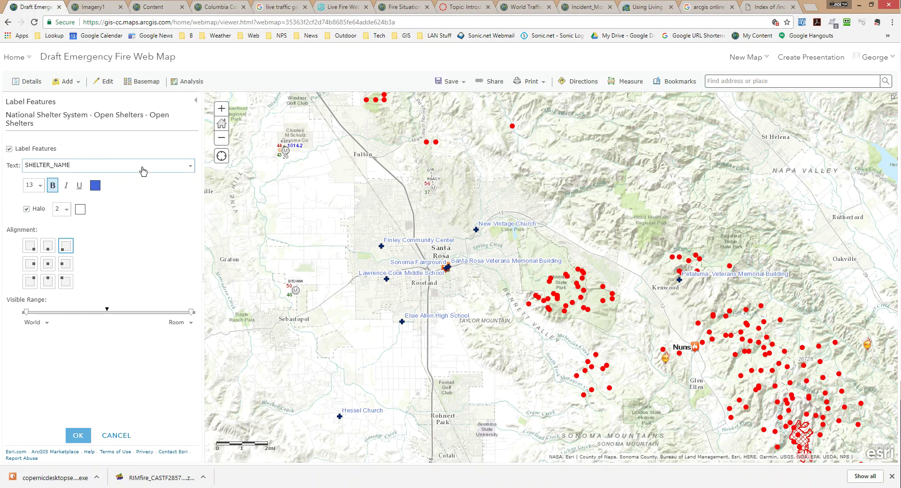
left_click(53, 188)
left_click(96, 186)
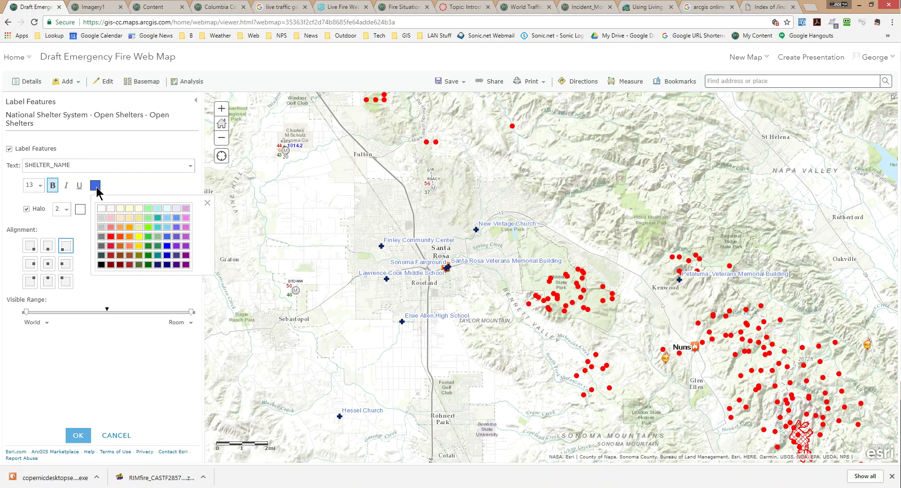
left_click(167, 265)
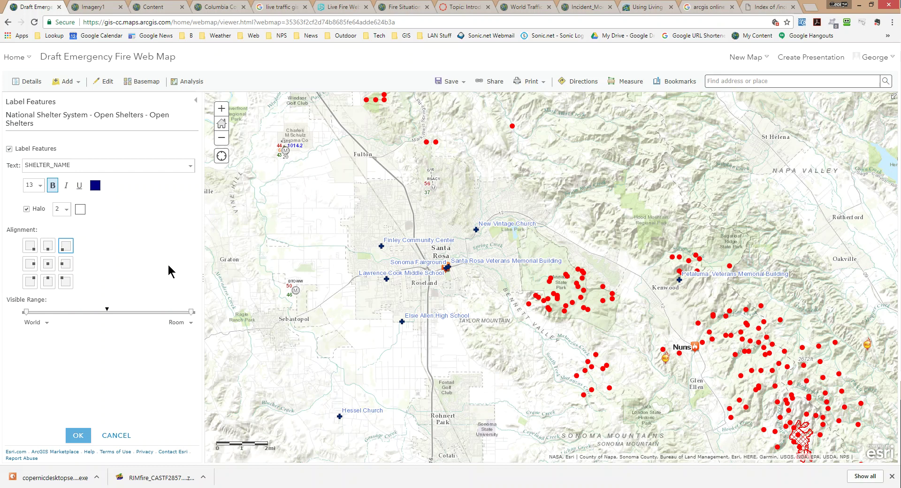
left_click(77, 436)
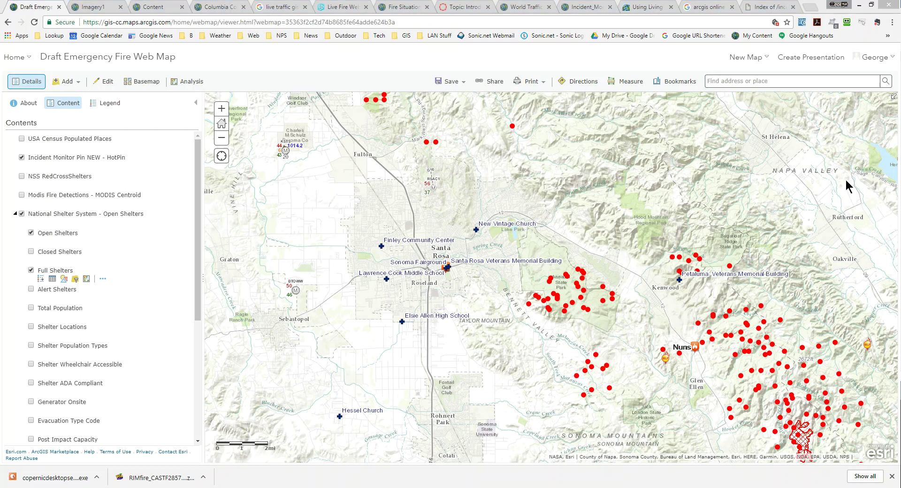
left_click(15, 214)
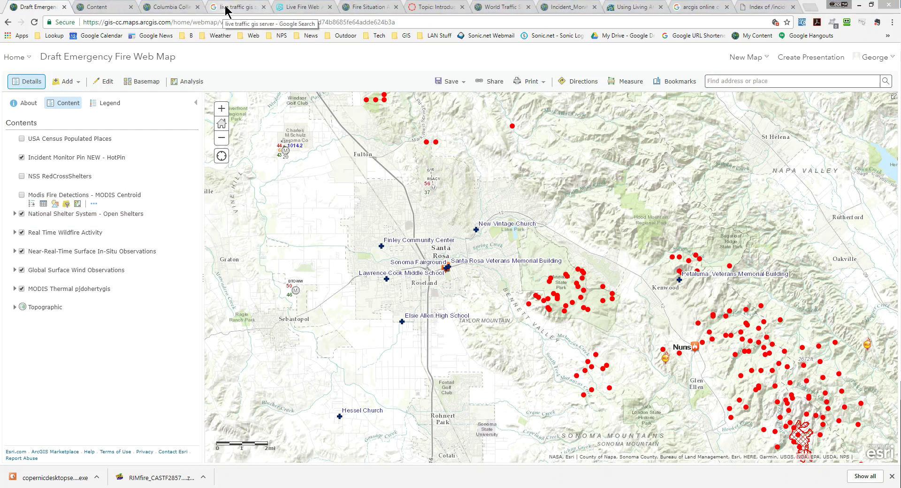
Open the World Traffic Service item from the "live traffic gis server" search results and copy its service URL.
left_click(226, 9)
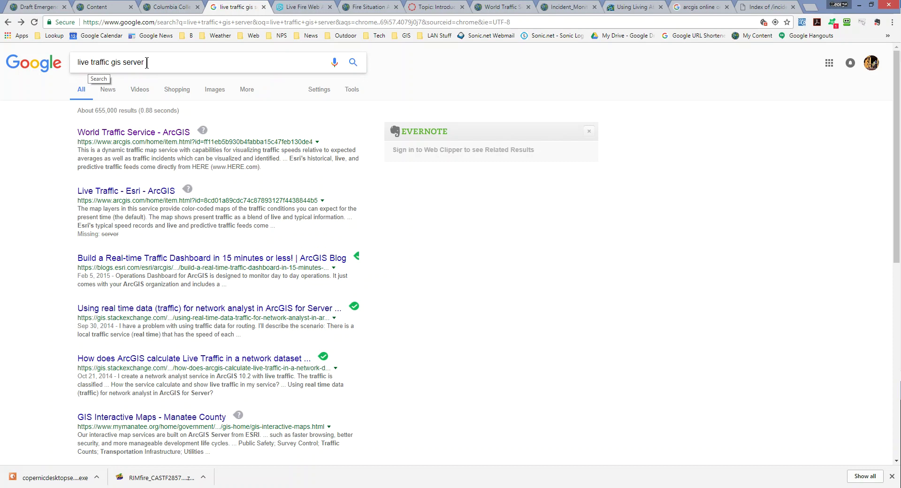
left_click(105, 136)
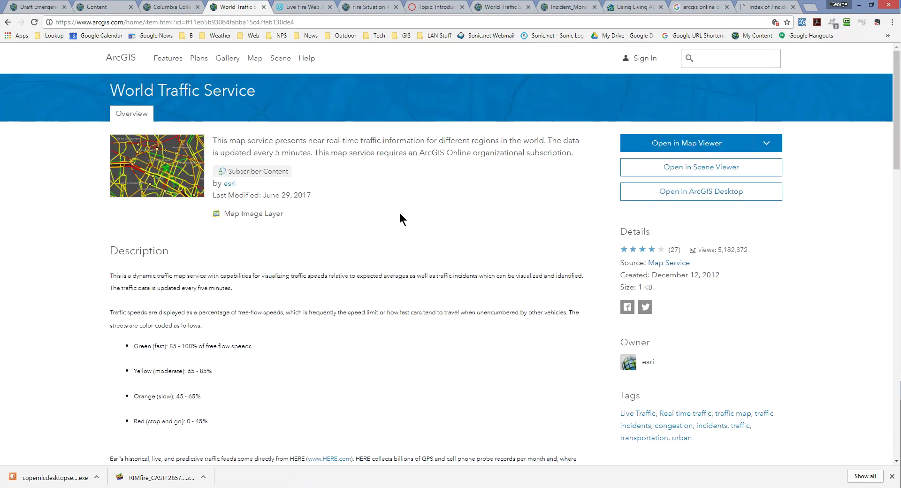
scroll(400, 214, "down", 2)
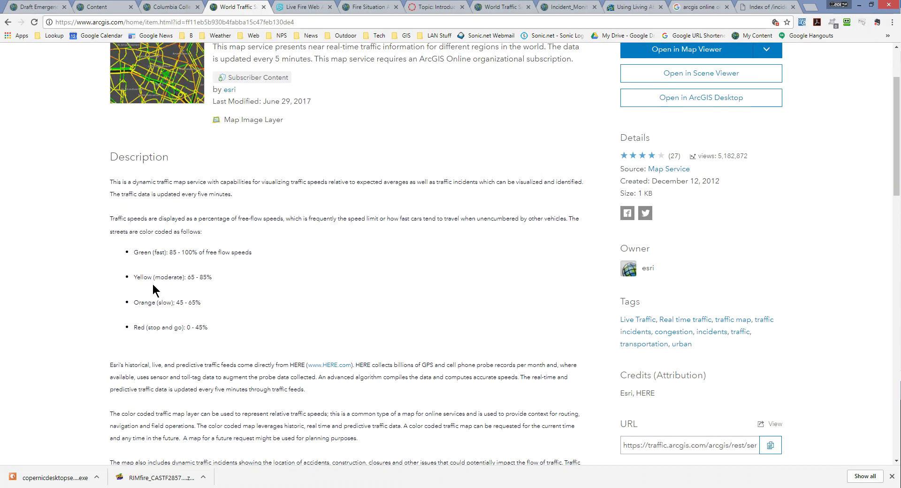
scroll(297, 304, "down", 2)
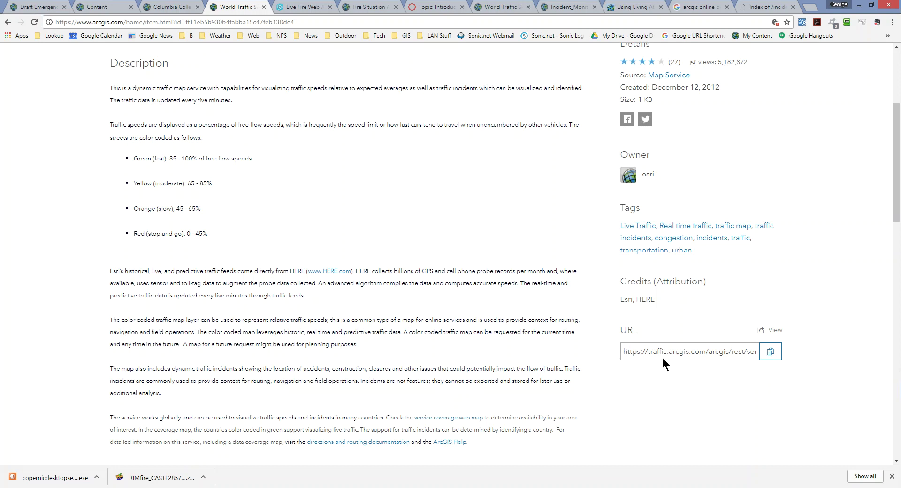
left_click(765, 357)
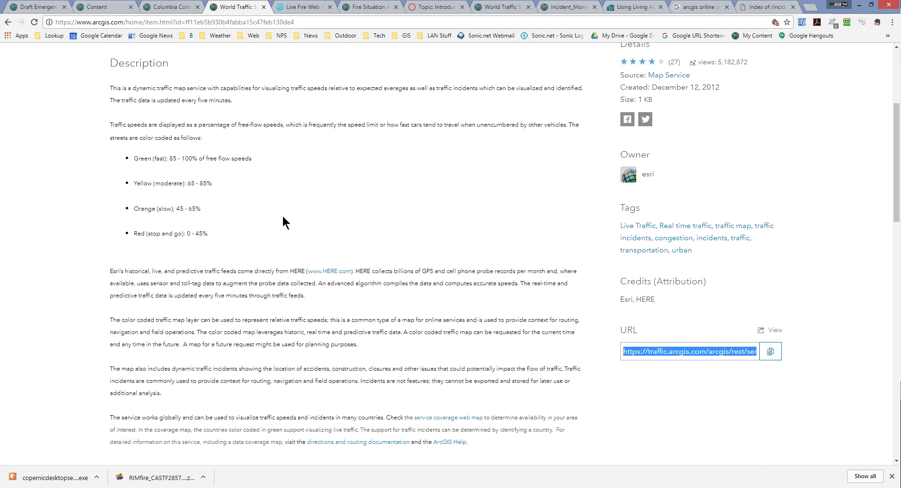
left_click(41, 7)
left_click(70, 82)
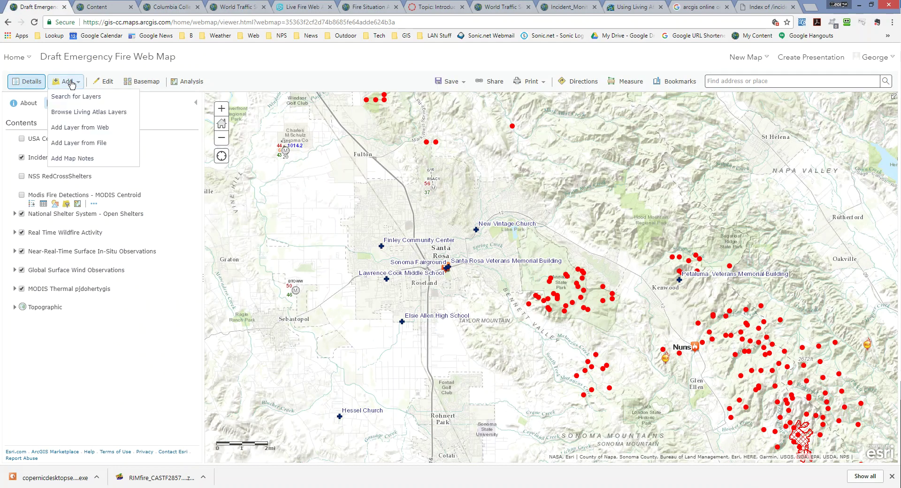
left_click(71, 129)
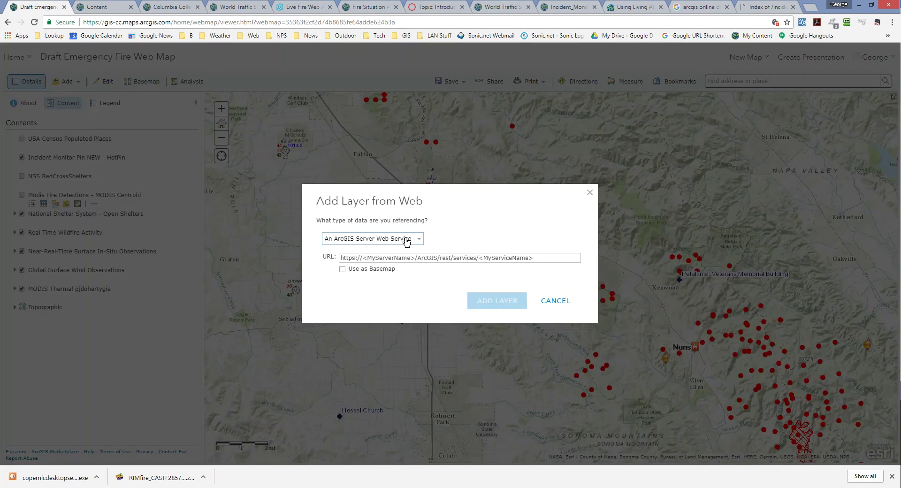
left_click(420, 239)
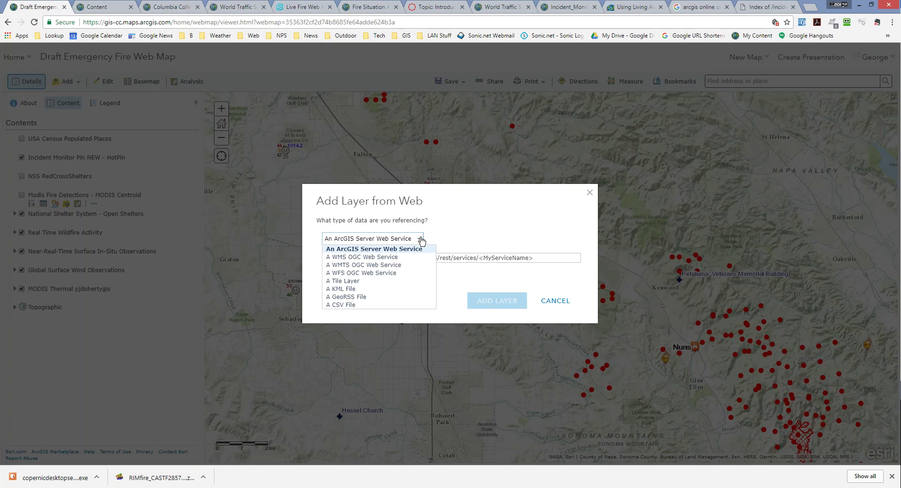
left_click(421, 240)
left_click(550, 257)
right_click(550, 258)
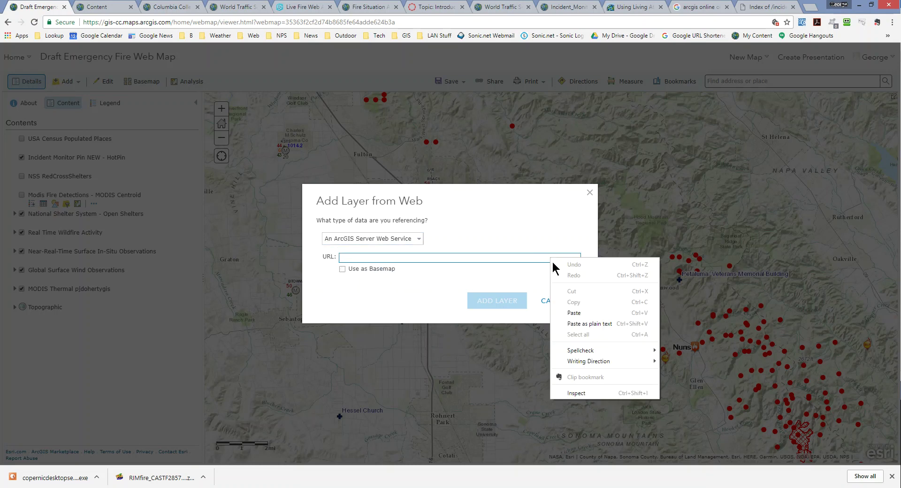
left_click(584, 315)
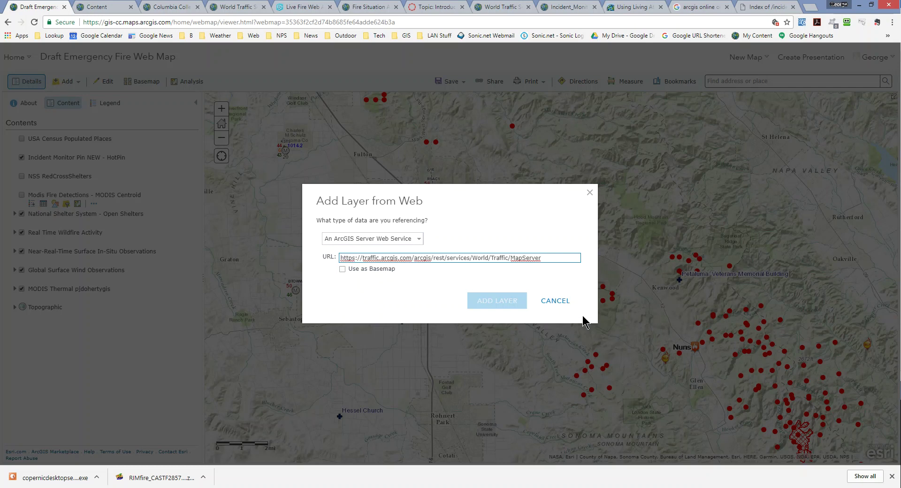
left_click(496, 302)
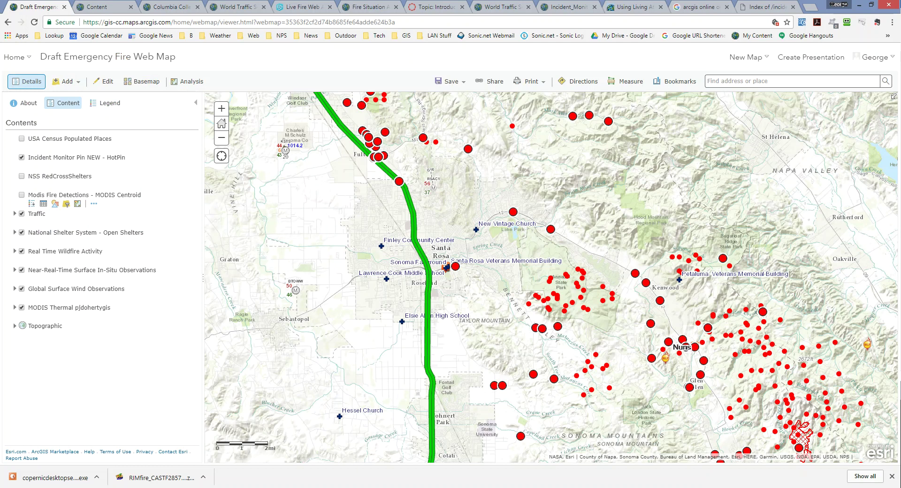
Examine the traffic flow and incidents on the map between Windsor and Santa Rosa.
left_click_drag(351, 205, 363, 315)
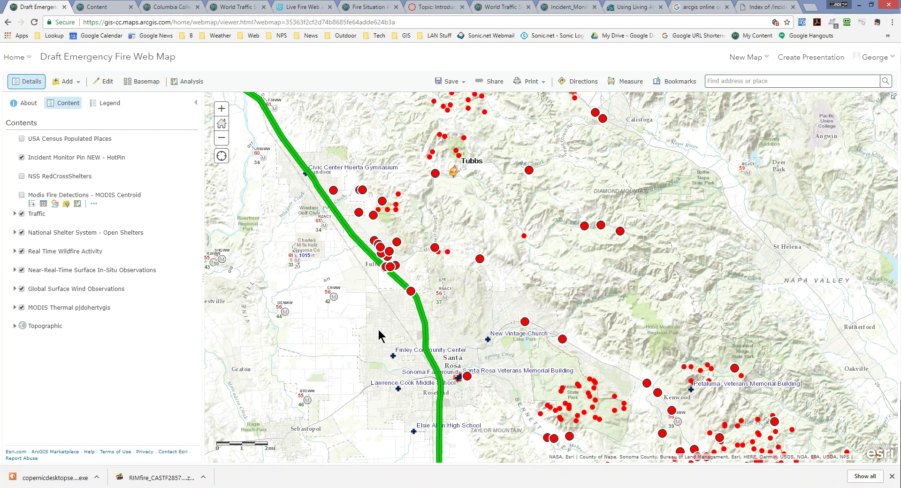
left_click_drag(378, 328, 376, 211)
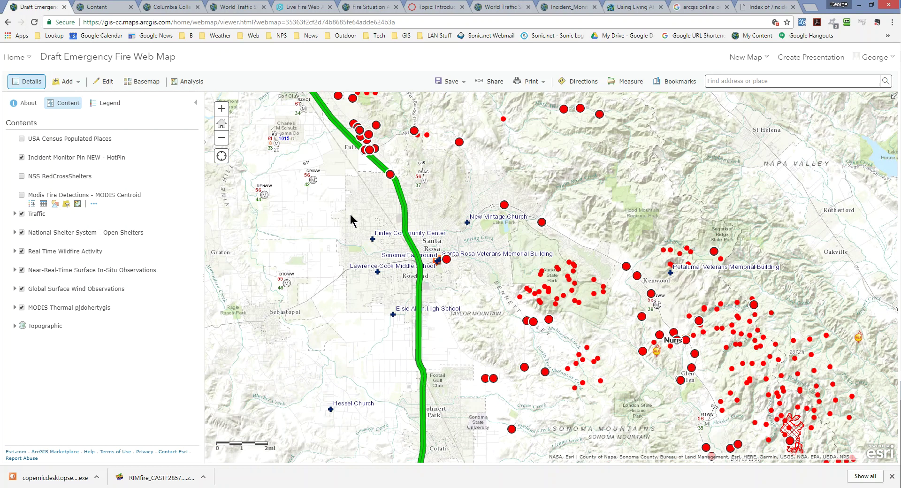
scroll(351, 213, "up", 1)
scroll(350, 213, "down", 1)
Expand the Traffic layer and turn off its Asia Pacific and Middle East And Africa sublayers.
mouse_move(19, 166)
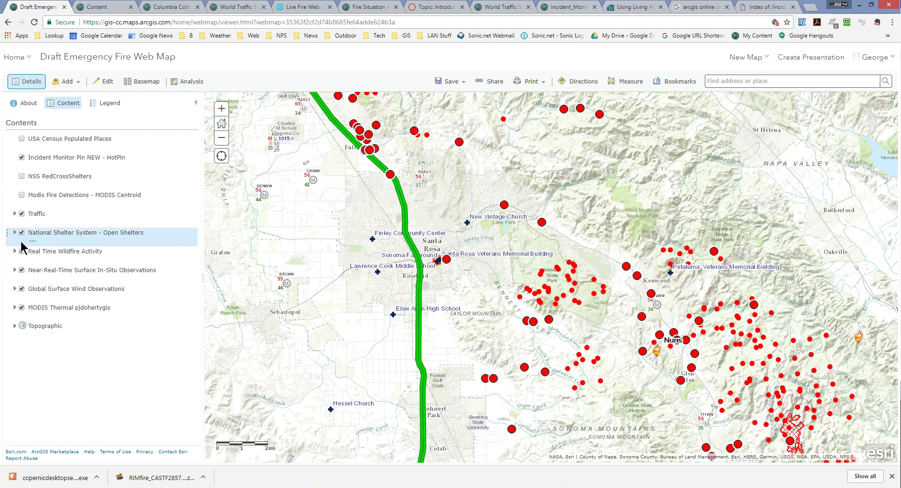
left_click(15, 214)
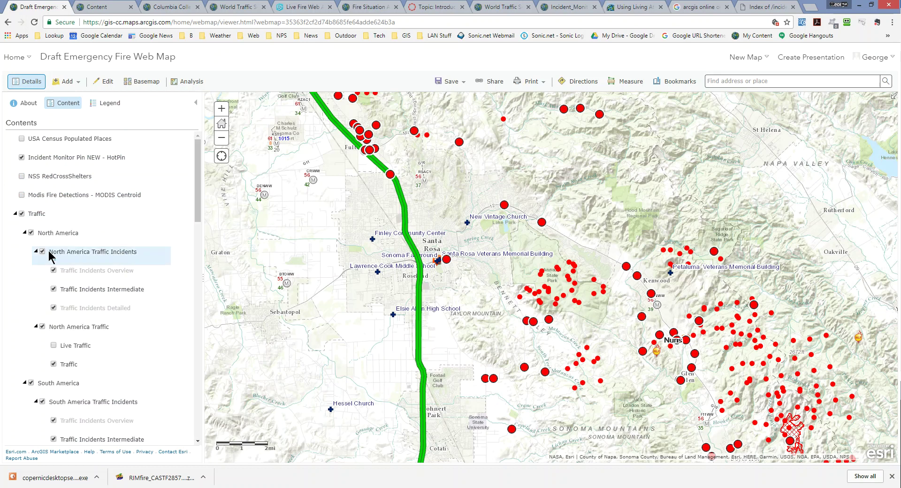
scroll(60, 261, "down", 5)
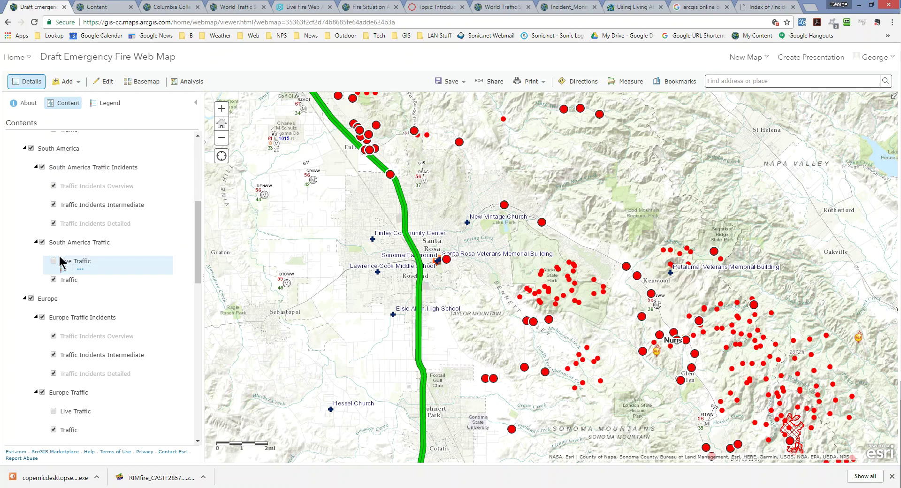
scroll(60, 262, "down", 9)
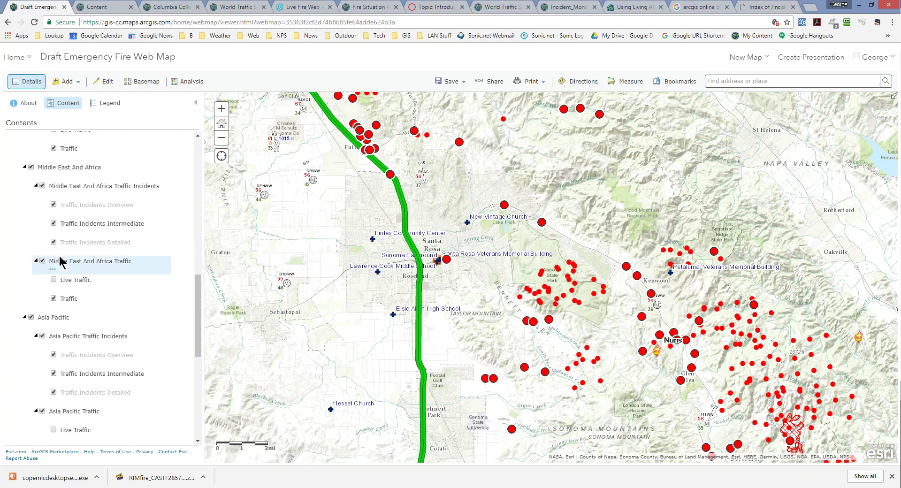
scroll(60, 262, "down", 2)
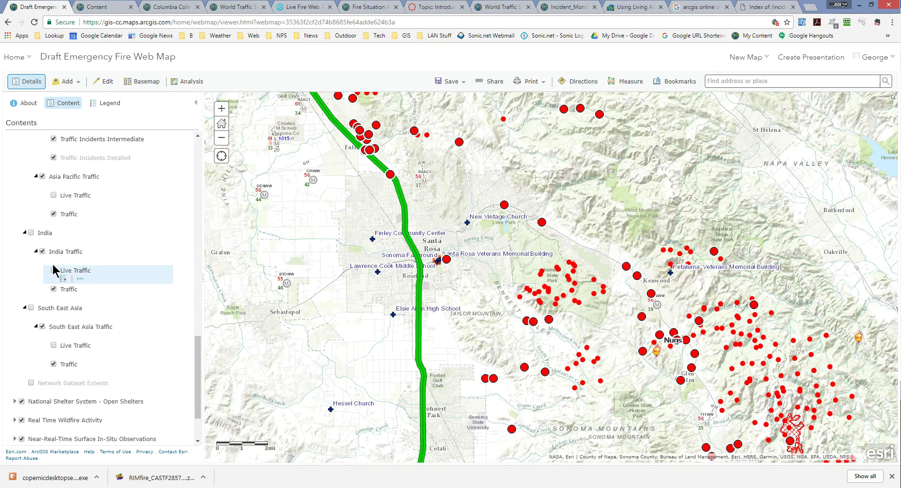
scroll(45, 248, "up", 2)
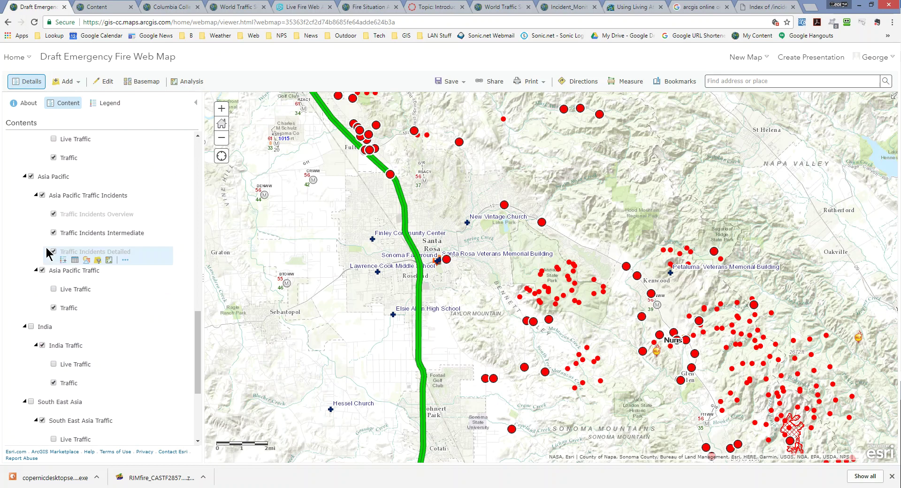
left_click(32, 177)
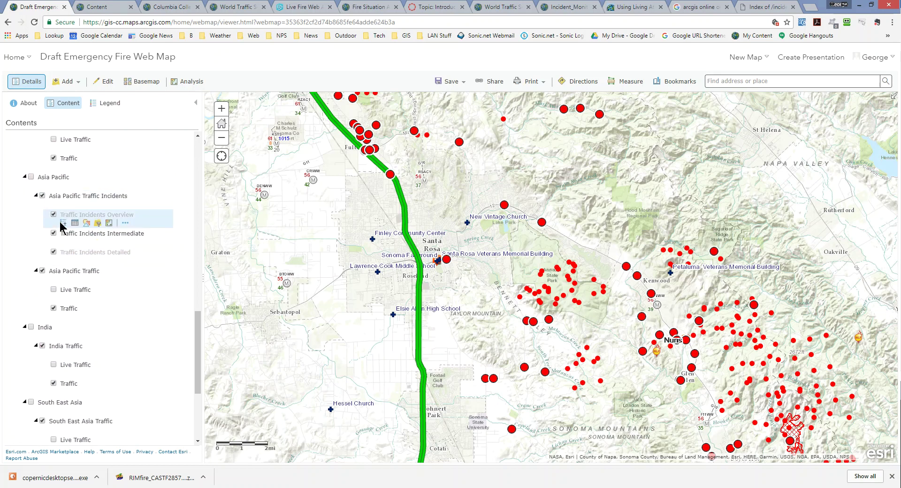
scroll(61, 227, "up", 3)
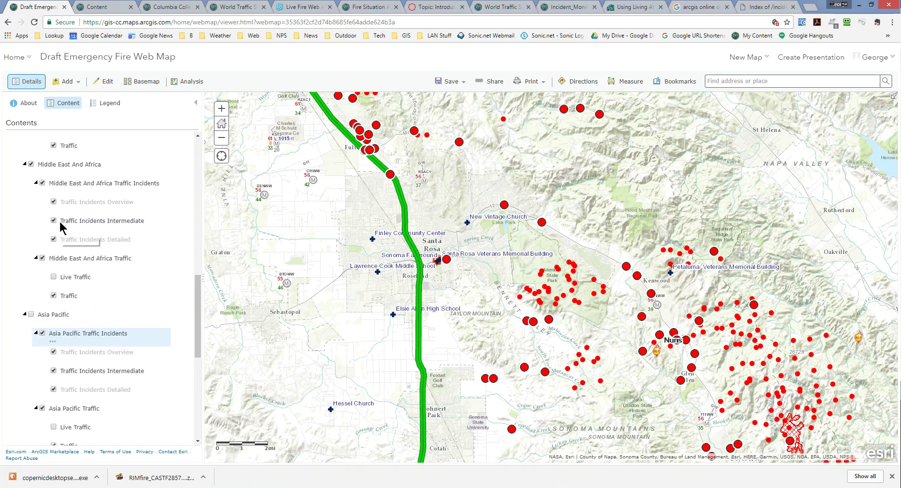
left_click(31, 167)
Turn off the Europe and South America sublayers of the Traffic layer.
scroll(42, 220, "up", 4)
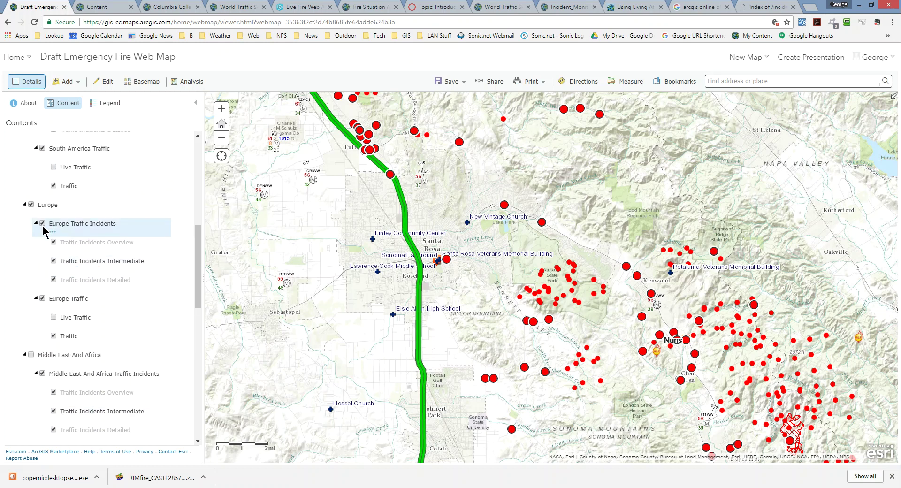
left_click(31, 205)
scroll(51, 233, "up", 2)
scroll(47, 237, "up", 1)
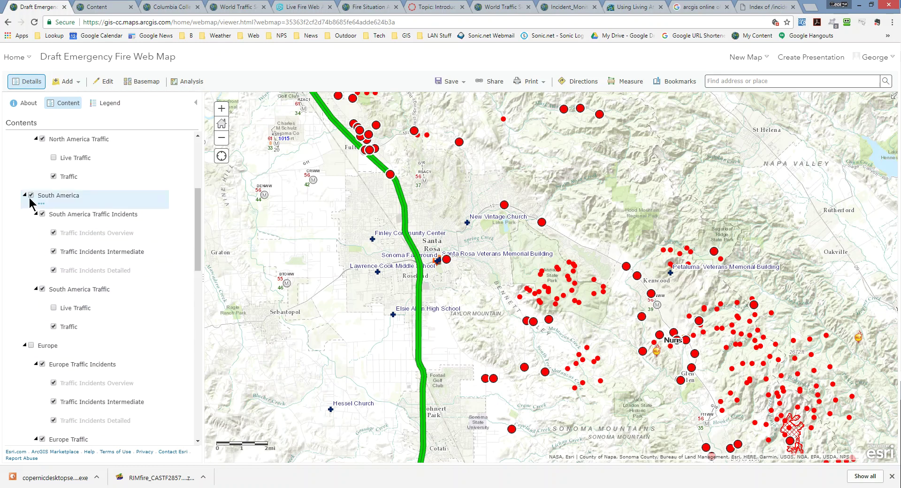
left_click(31, 196)
scroll(30, 235, "up", 3)
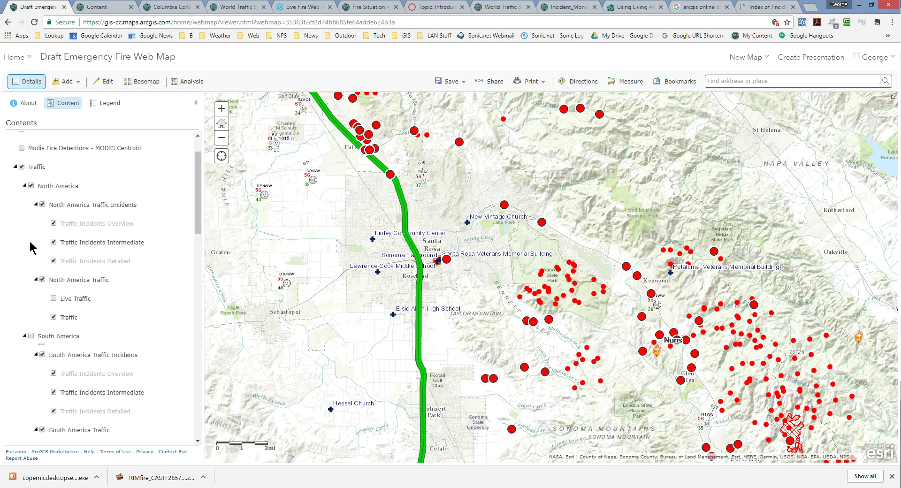
Collapse the Traffic layer and save the web map.
mouse_move(46, 260)
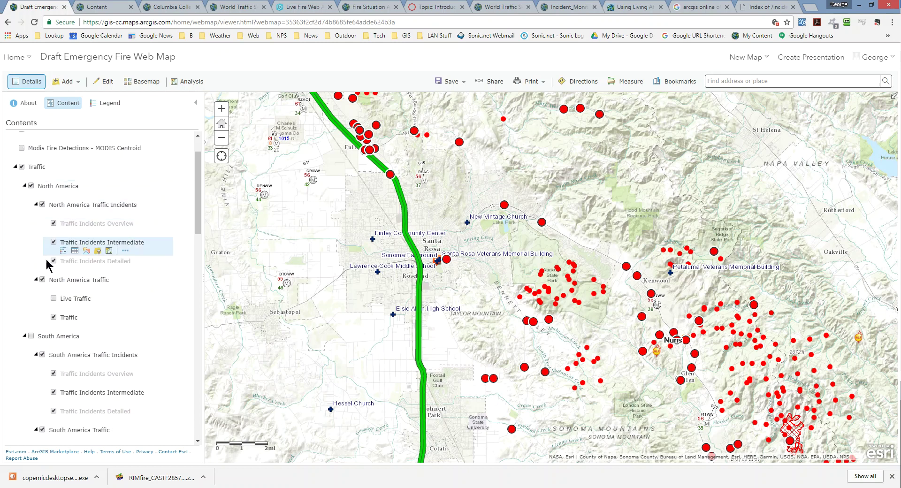
left_click(15, 167)
left_click(447, 83)
left_click(445, 97)
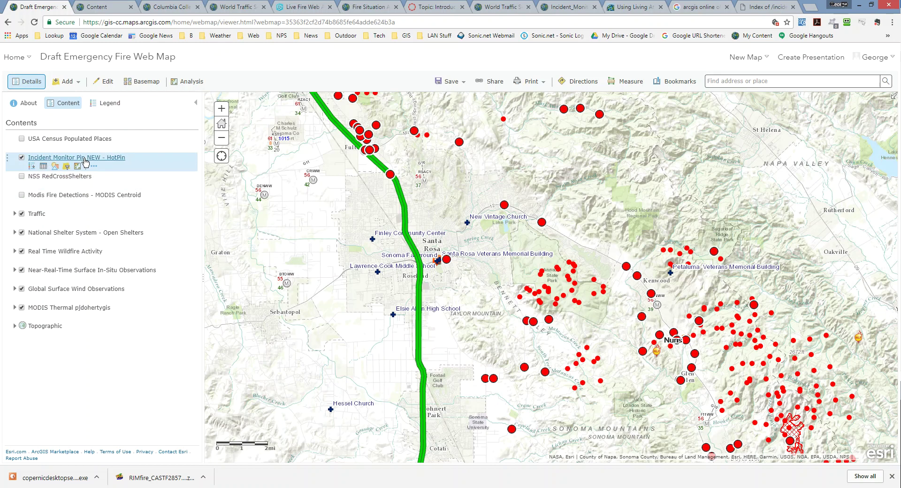
Examine the fire detections and perimeters between Windsor, Santa Rosa and Napa, briefly hiding and reshowing the Real Time Wildfire Activity layer.
left_click_drag(478, 339, 443, 375)
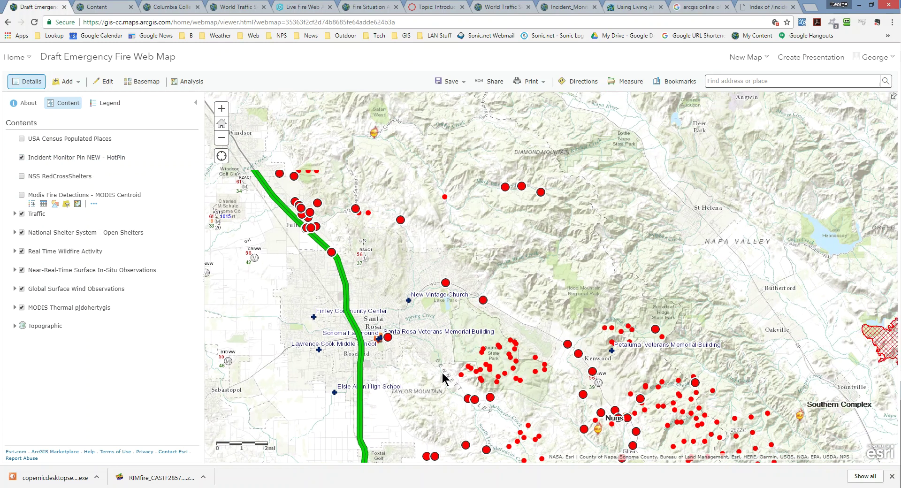
left_click_drag(603, 439, 607, 405)
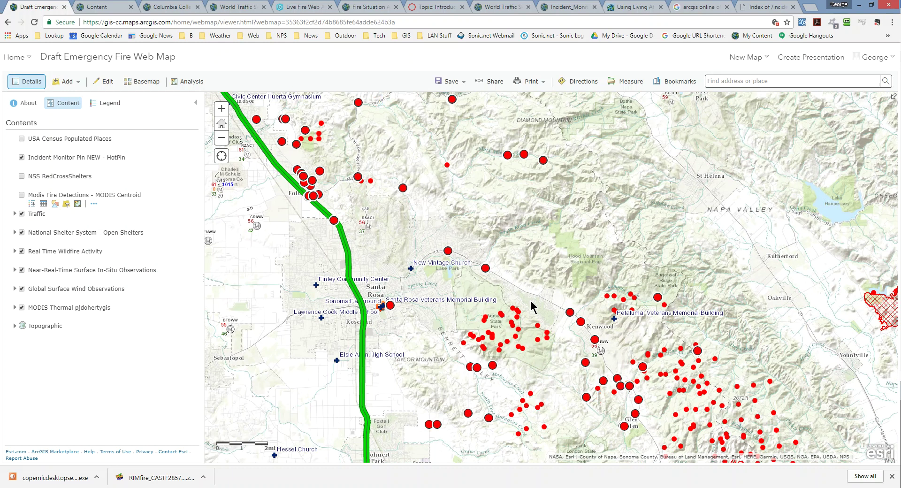
scroll(534, 309, "down", 1)
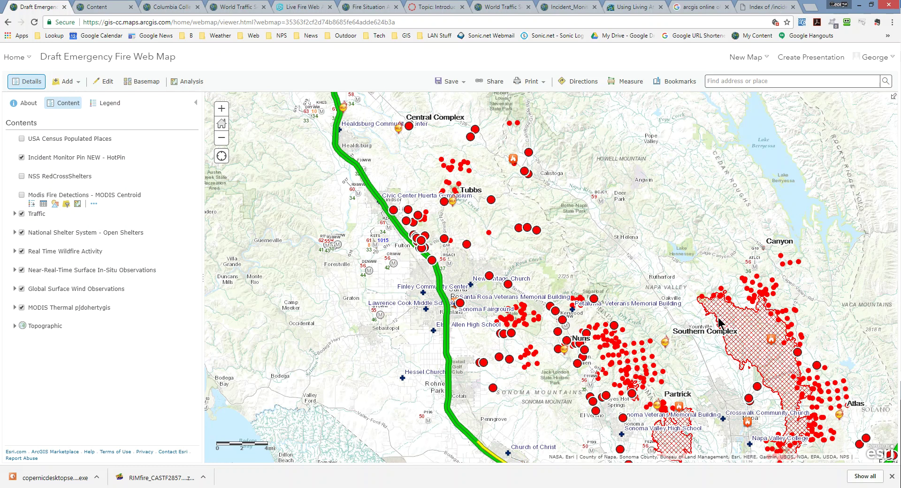
left_click_drag(718, 362, 622, 218)
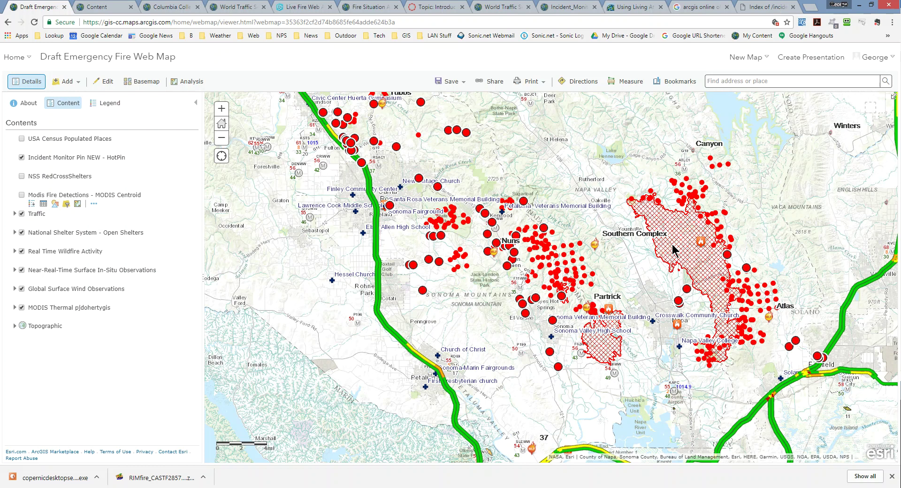
mouse_move(21, 256)
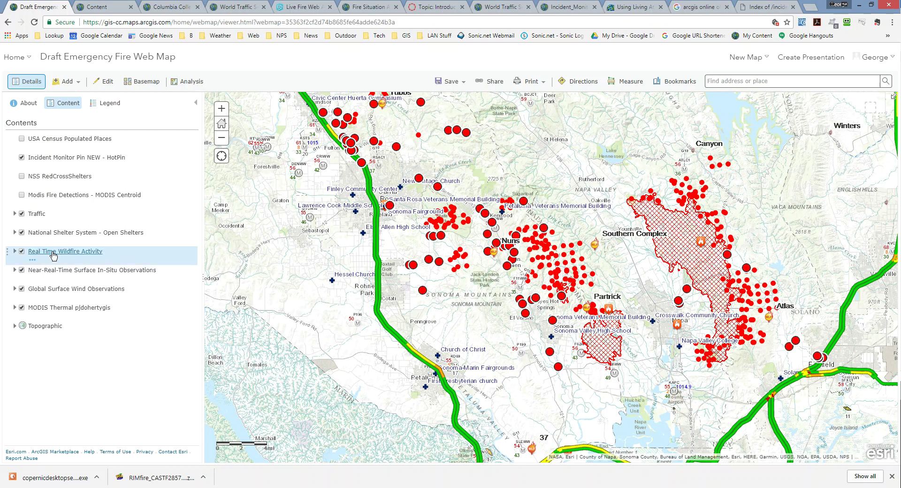
left_click(22, 252)
left_click(21, 251)
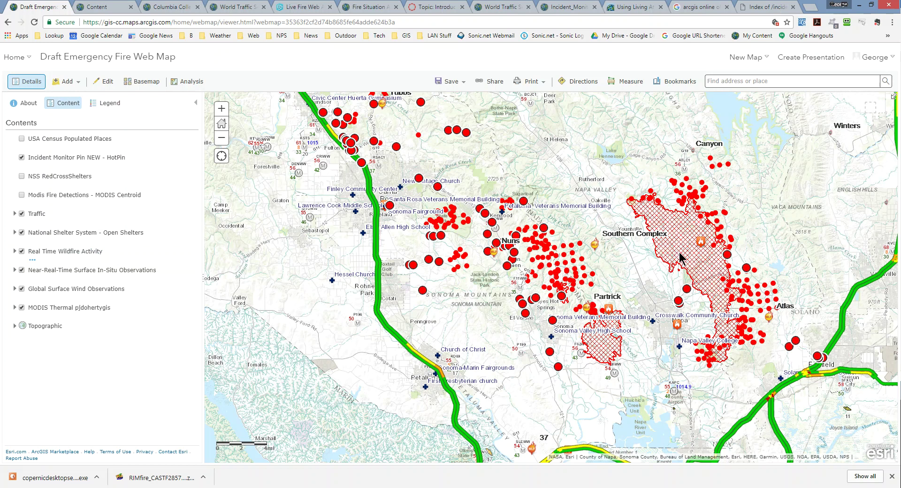
left_click_drag(491, 165, 619, 297)
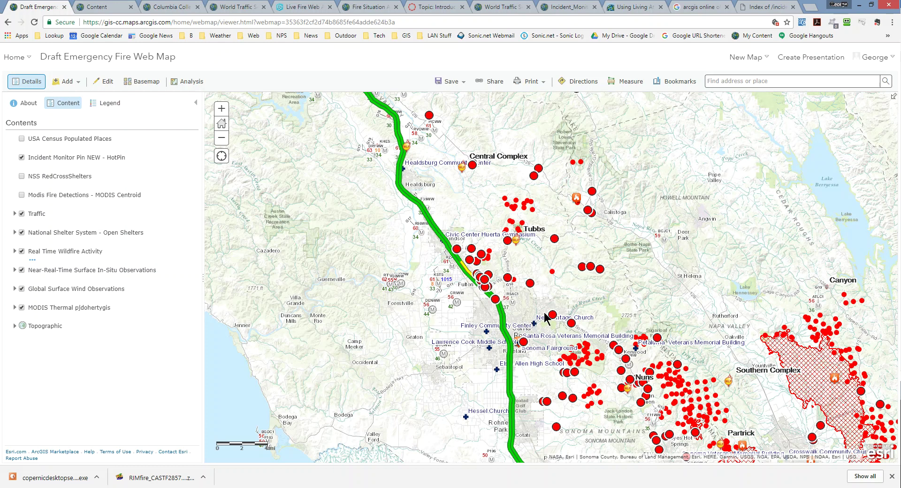
Turn on the USA Census Populated Places layer and bring the Tubbs, Nuns and Atlas fire areas into one map extent.
left_click_drag(547, 316, 492, 240)
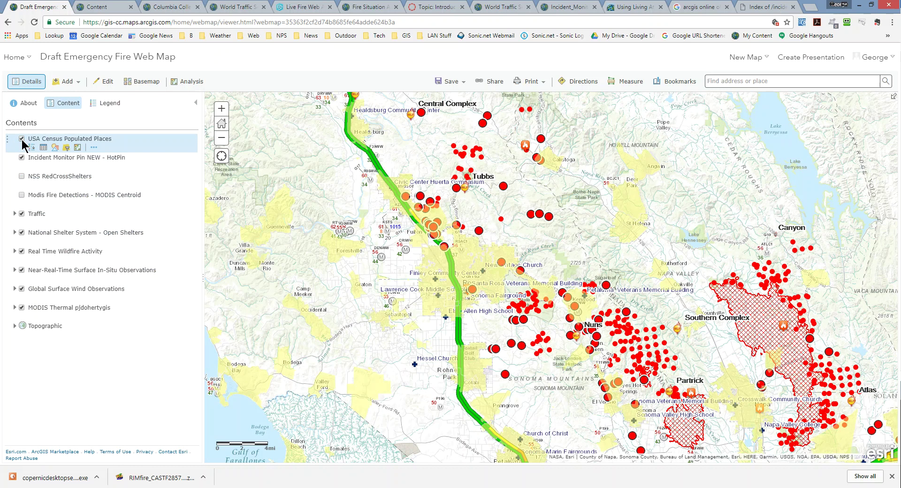
left_click(81, 84)
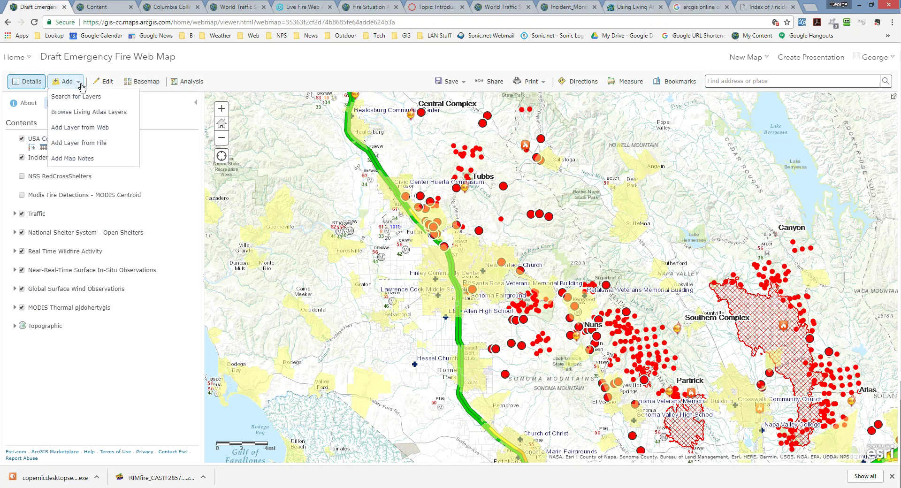
left_click(252, 54)
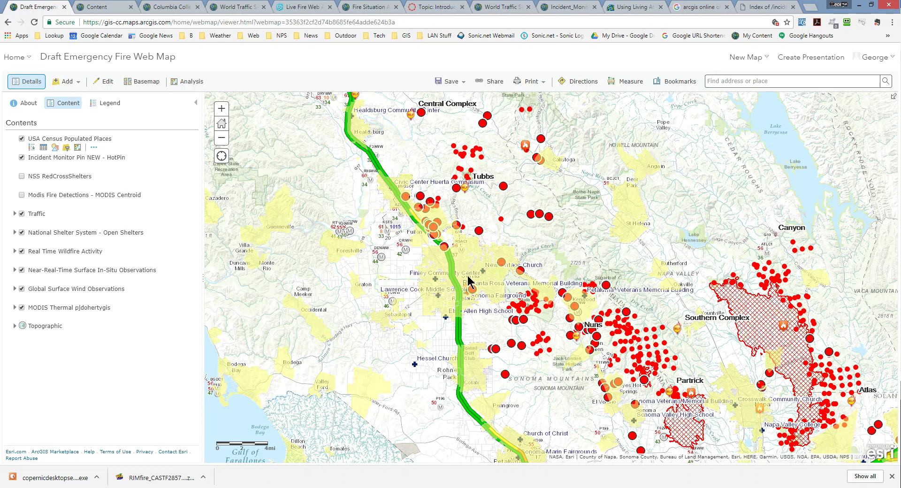
left_click_drag(475, 280, 383, 256)
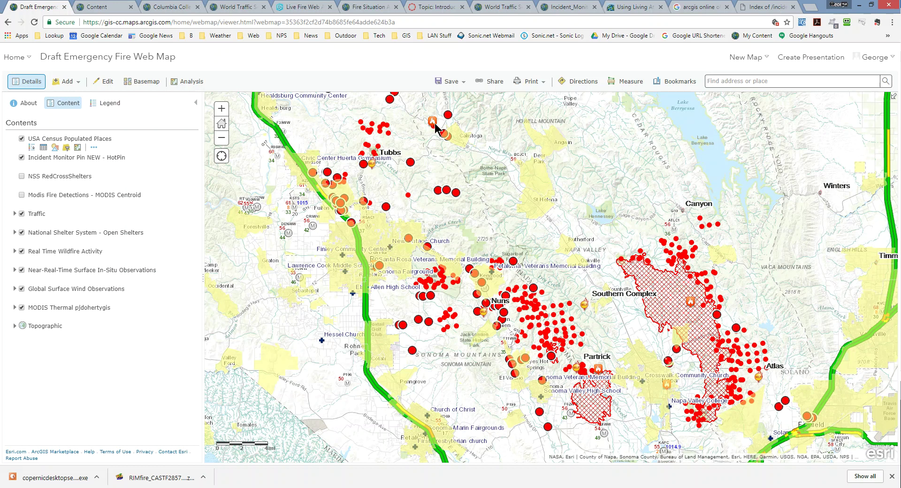
Save the web map with this extent and review its sharing settings and short link.
left_click(450, 81)
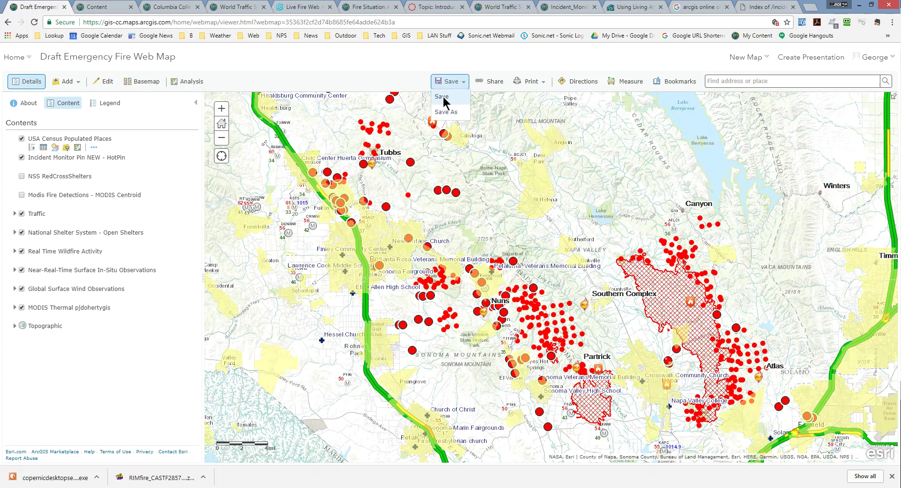
left_click(445, 100)
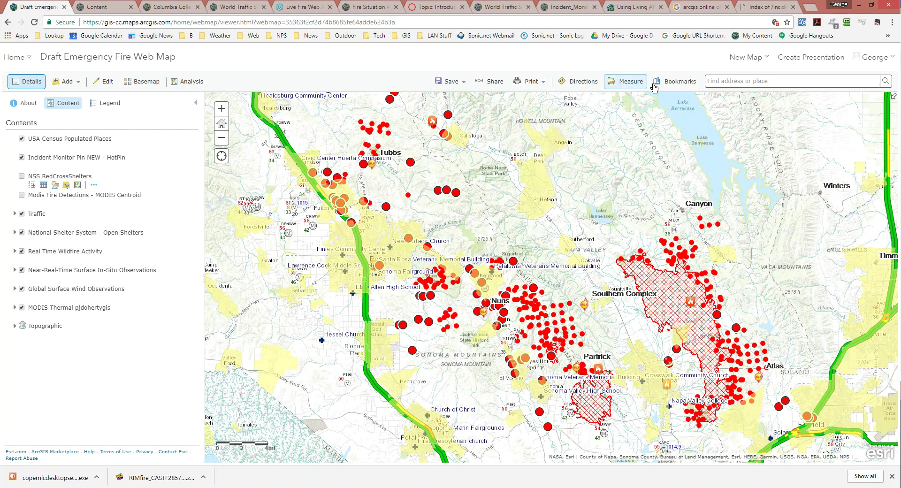
left_click(492, 82)
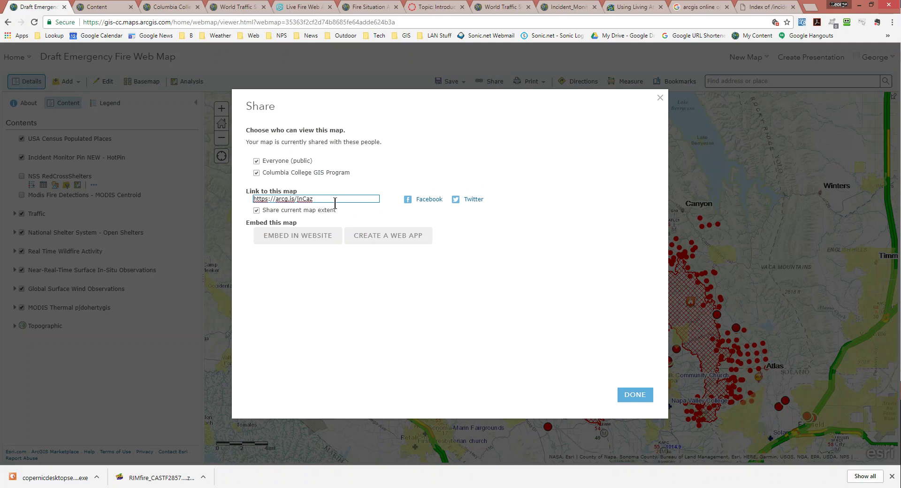
left_click(634, 395)
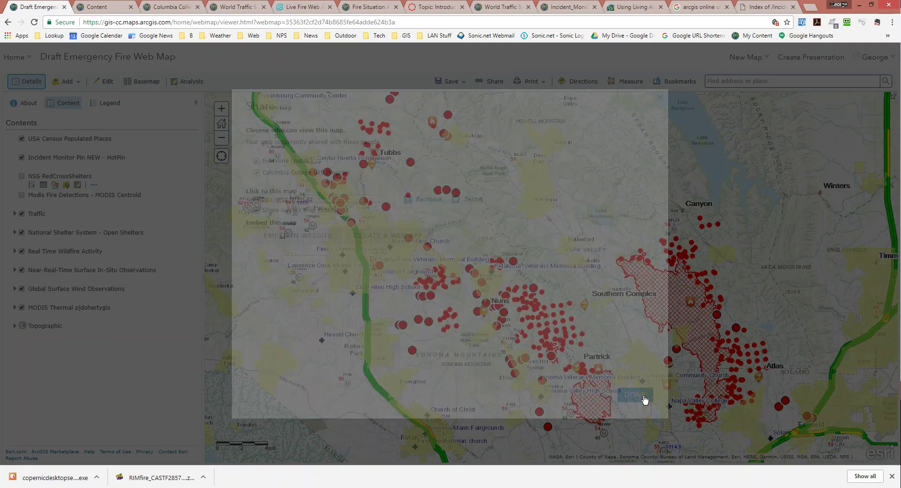